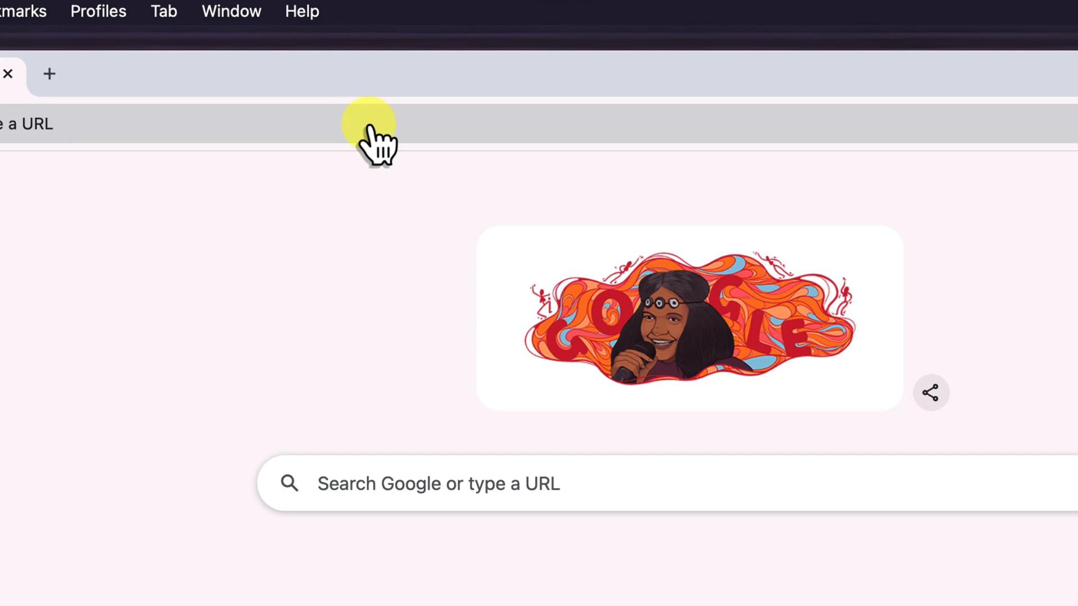
Open the search engine management page at chrome://settings/searchEngines.
right_click(368, 122)
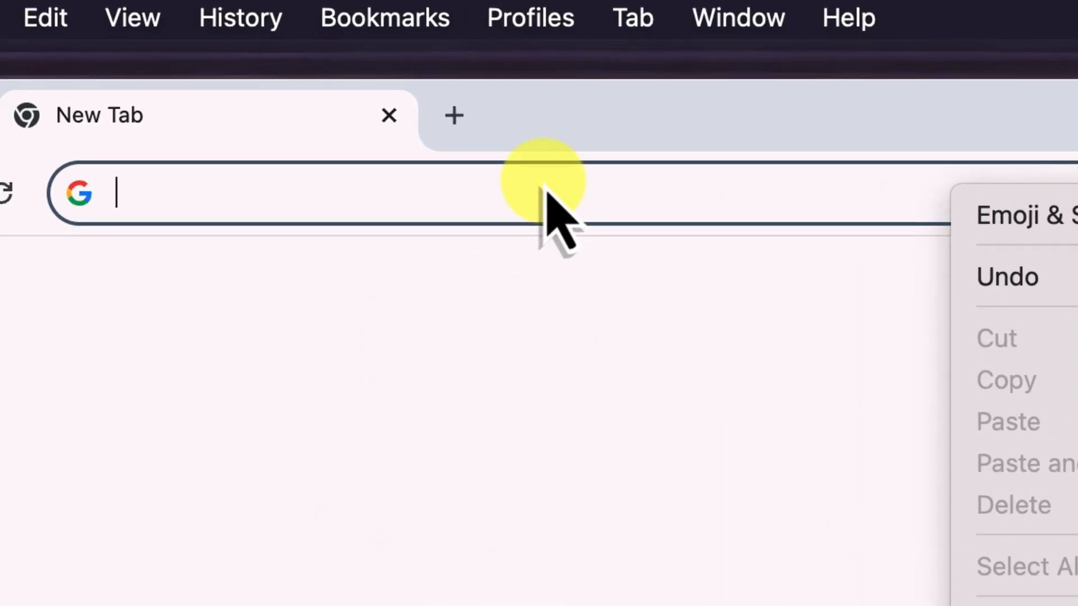
left_click(107, 117)
type("d")
key("BackSpace")
type("chrome://settings/searchEngines")
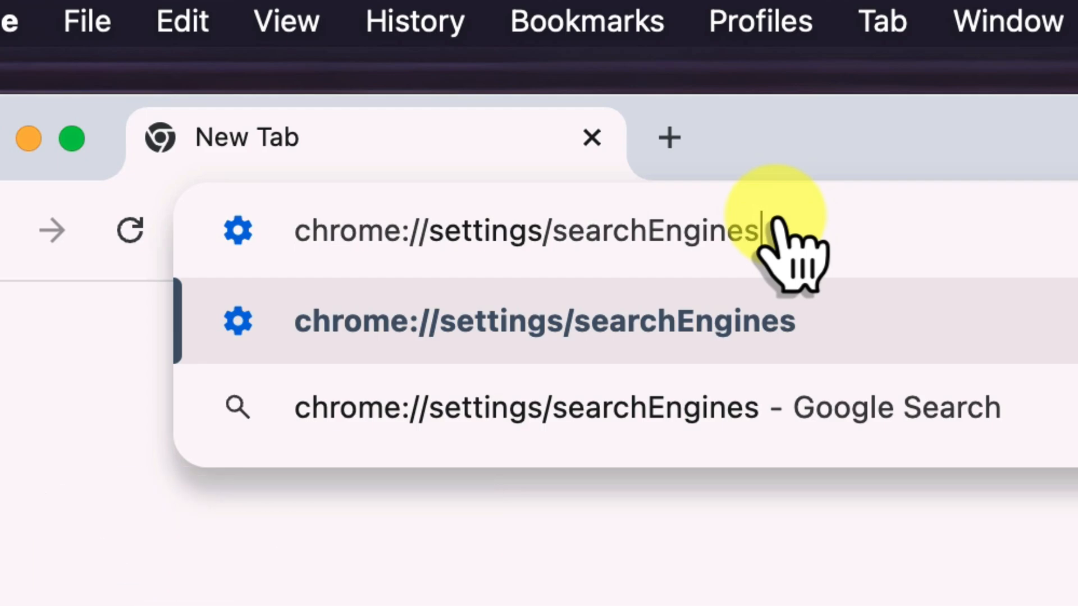
key("Return")
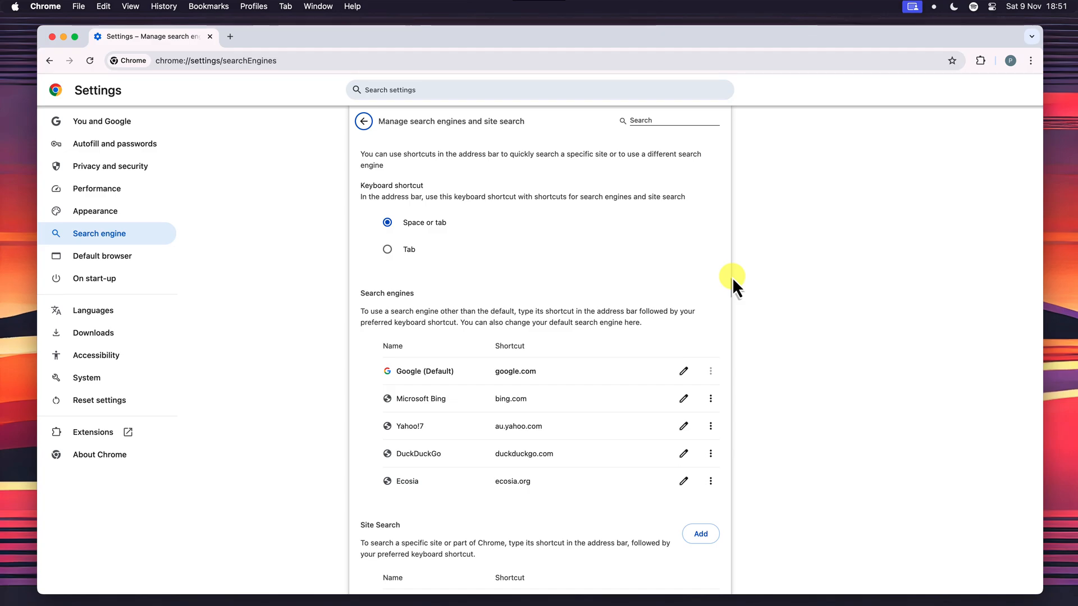
scroll(732, 277, "down", 5)
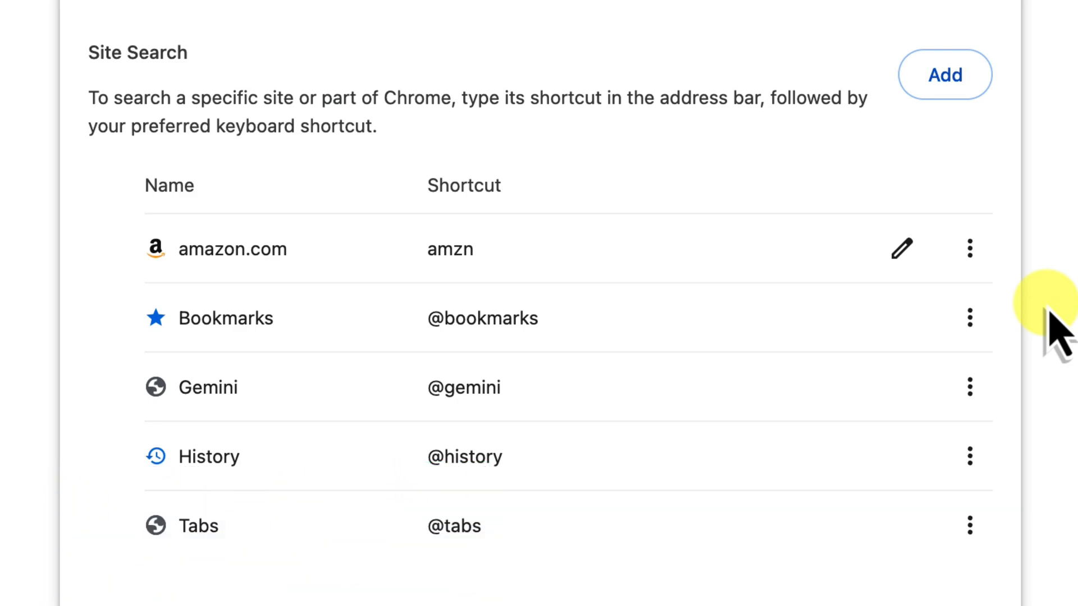
left_click(942, 74)
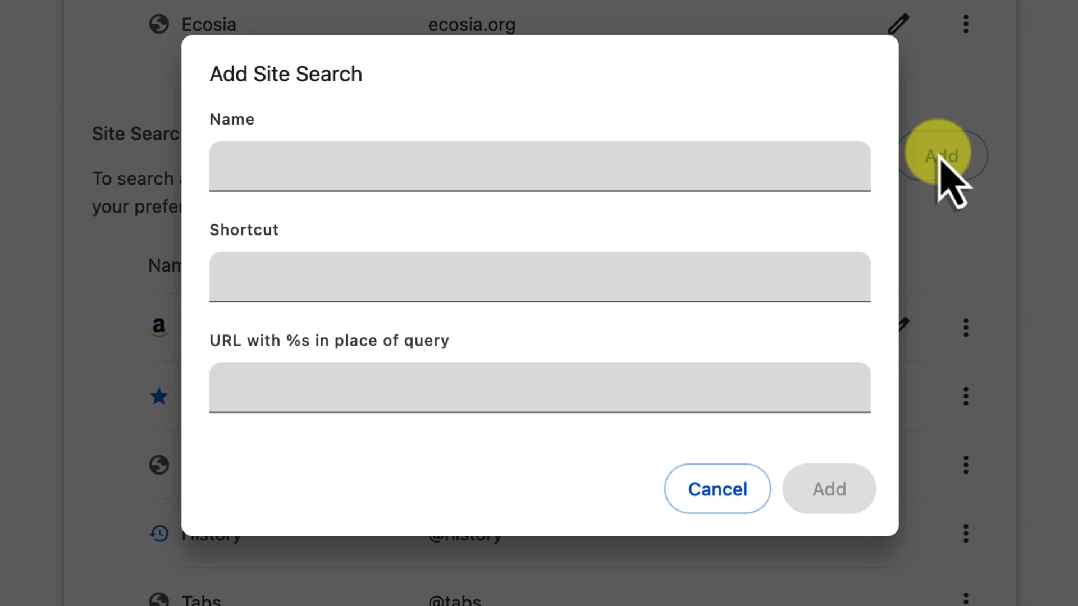
left_click(773, 168)
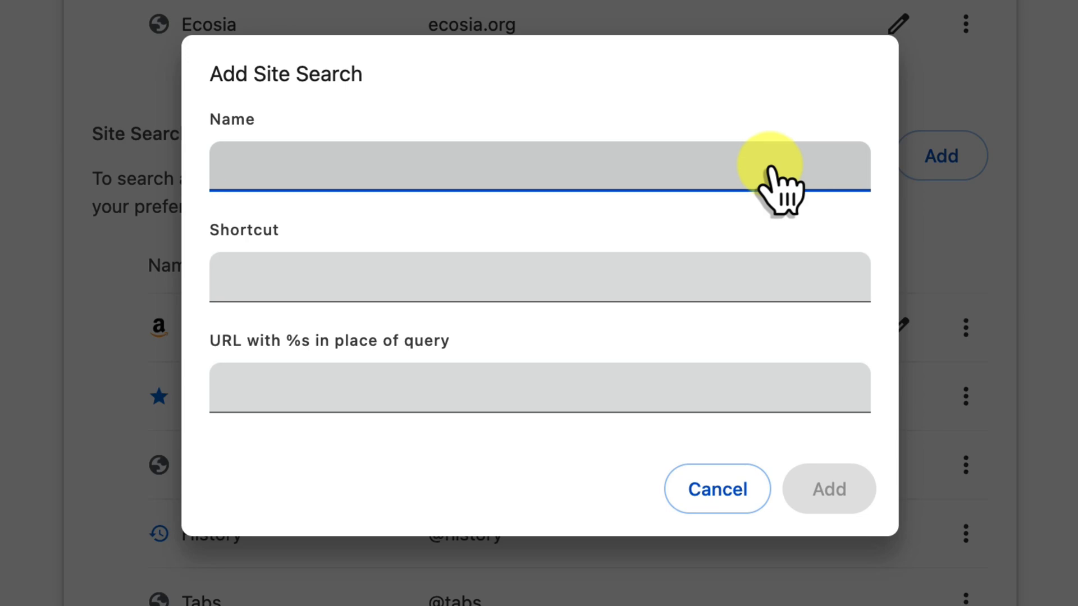
type("Chat GPT")
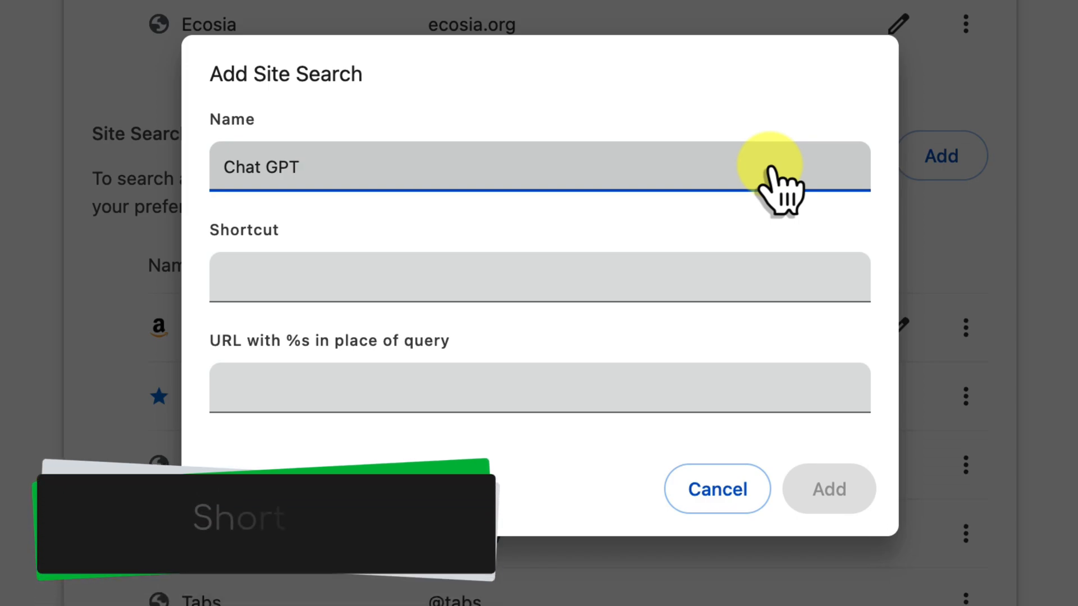
left_click(620, 283)
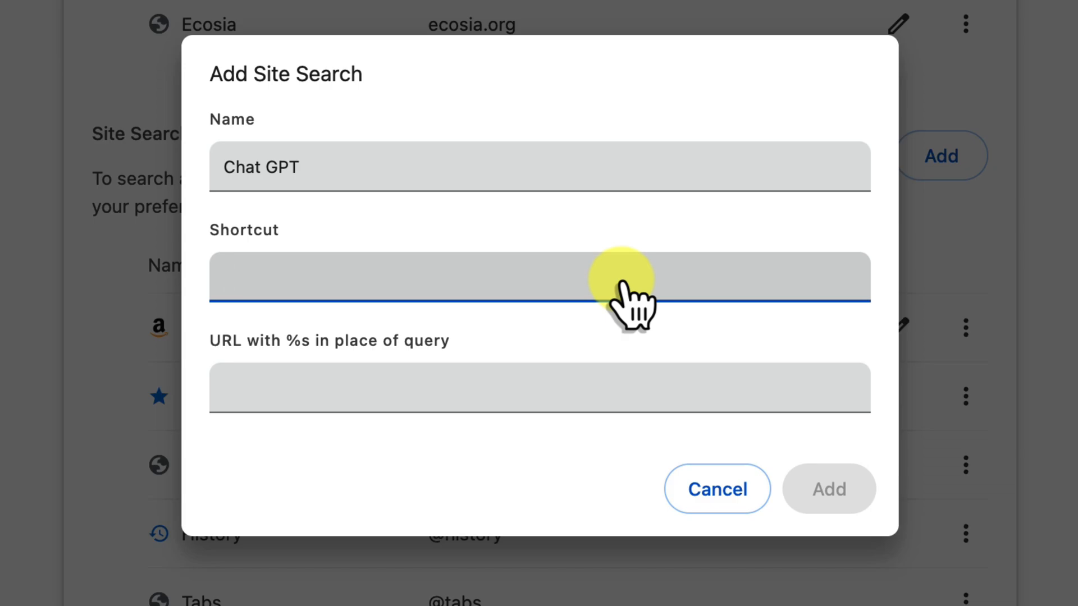
type("chatgpt")
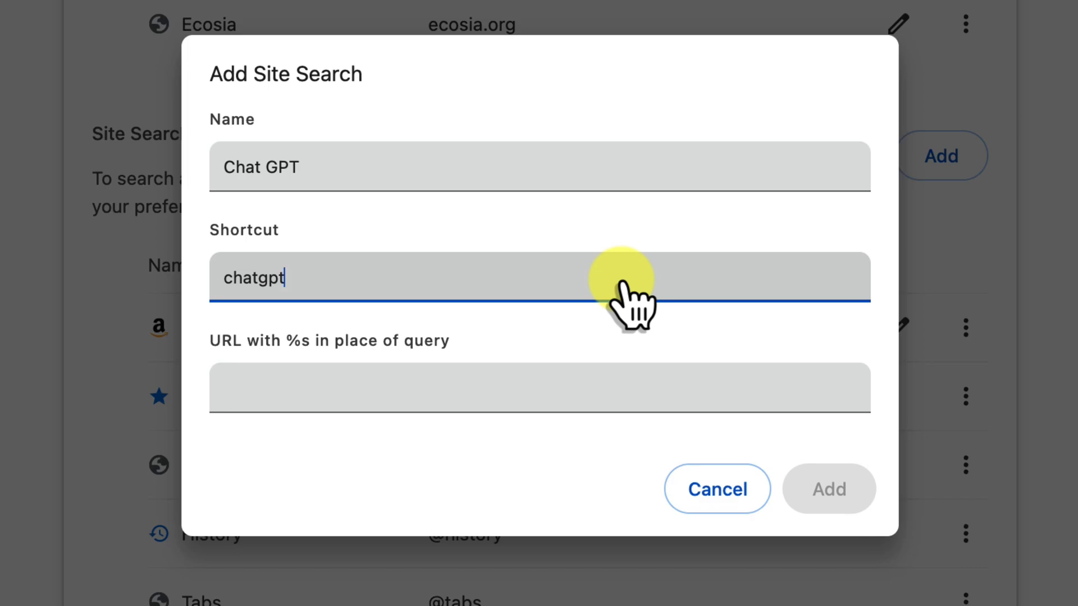
left_click(524, 390)
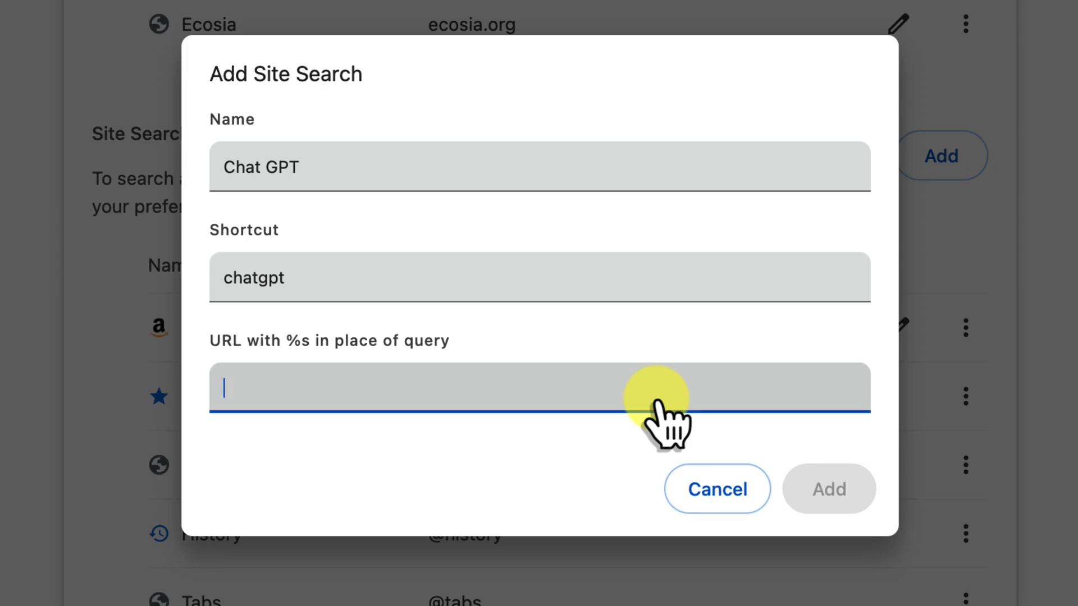
type("https://chatgpt.com/?q=%s&hints=search")
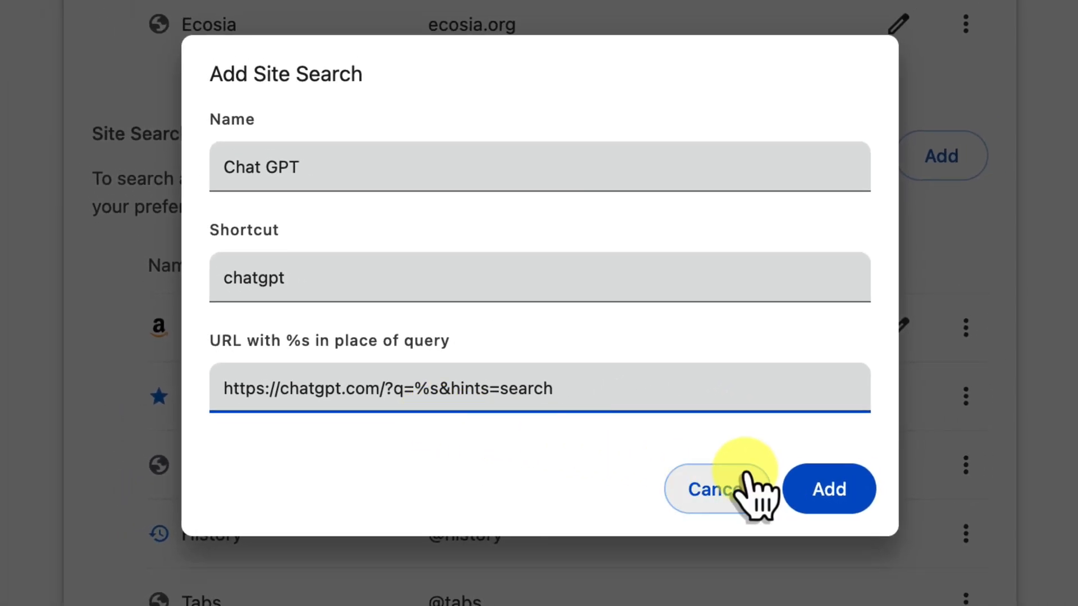
left_click(833, 490)
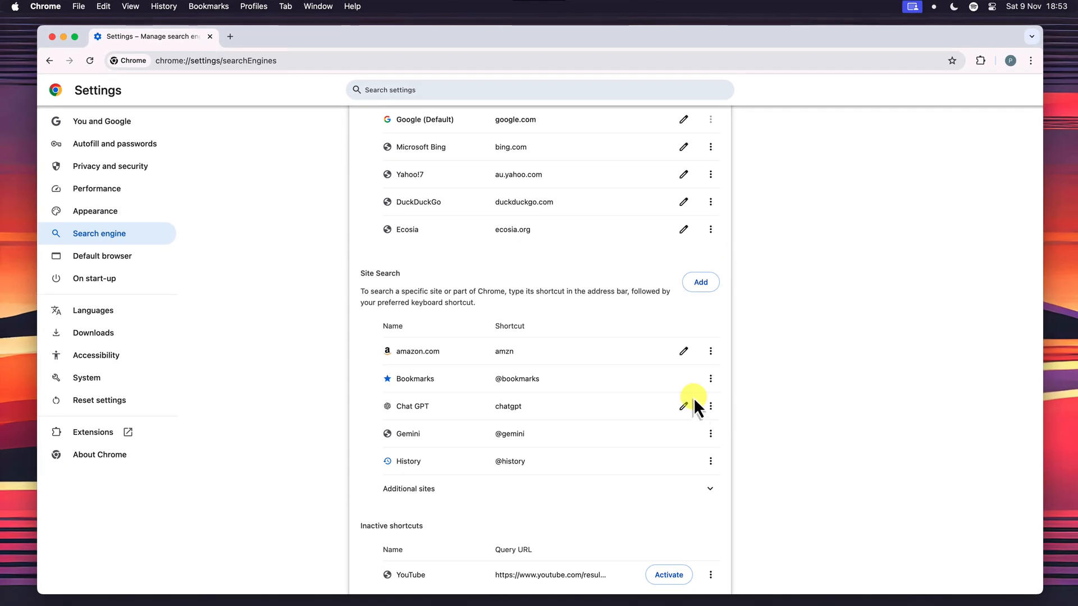
In a new tab, use the chatgpt shortcut from the address bar to search Chat GPT for "History of the Internet".
left_click(230, 37)
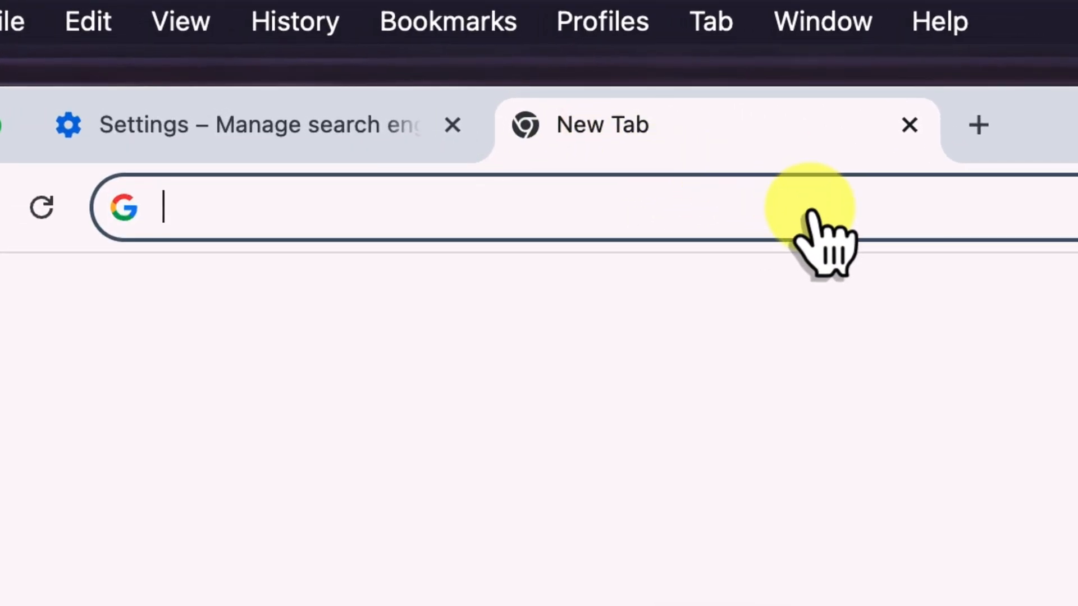
left_click(811, 213)
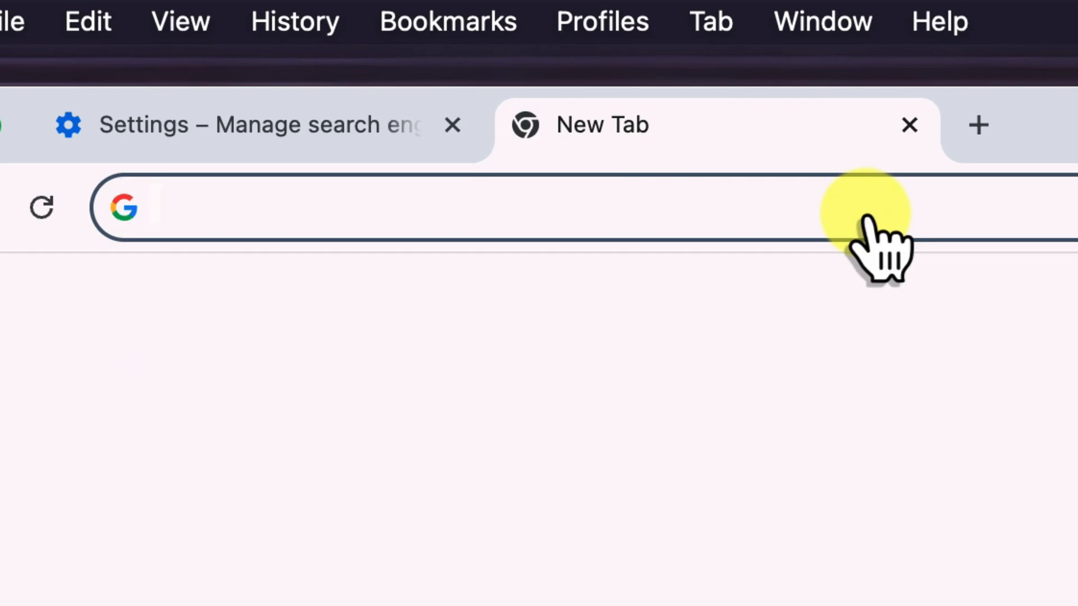
type("chatgpt")
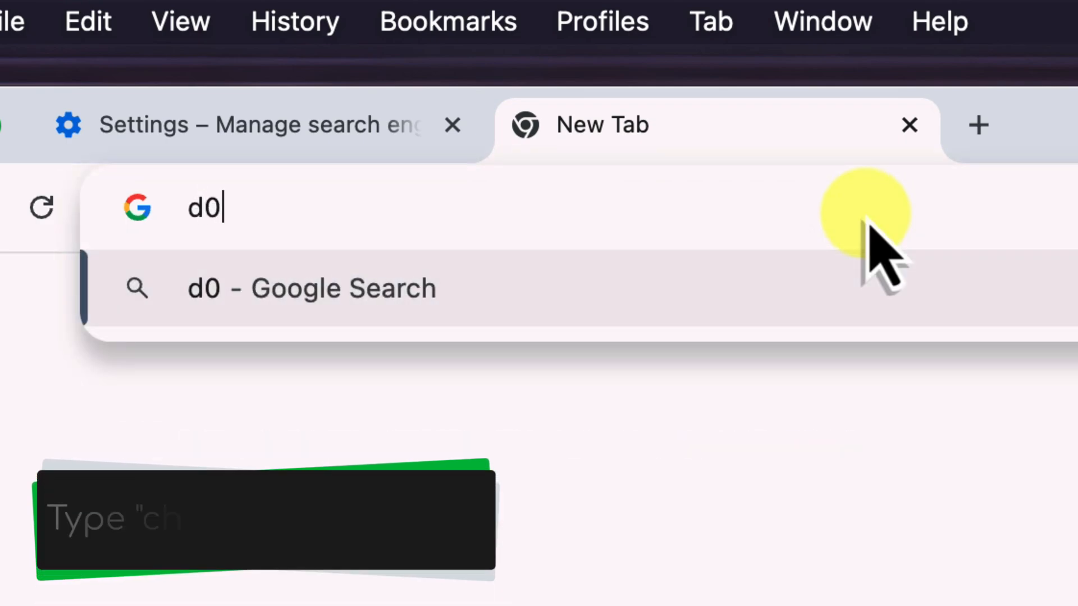
key("Tab")
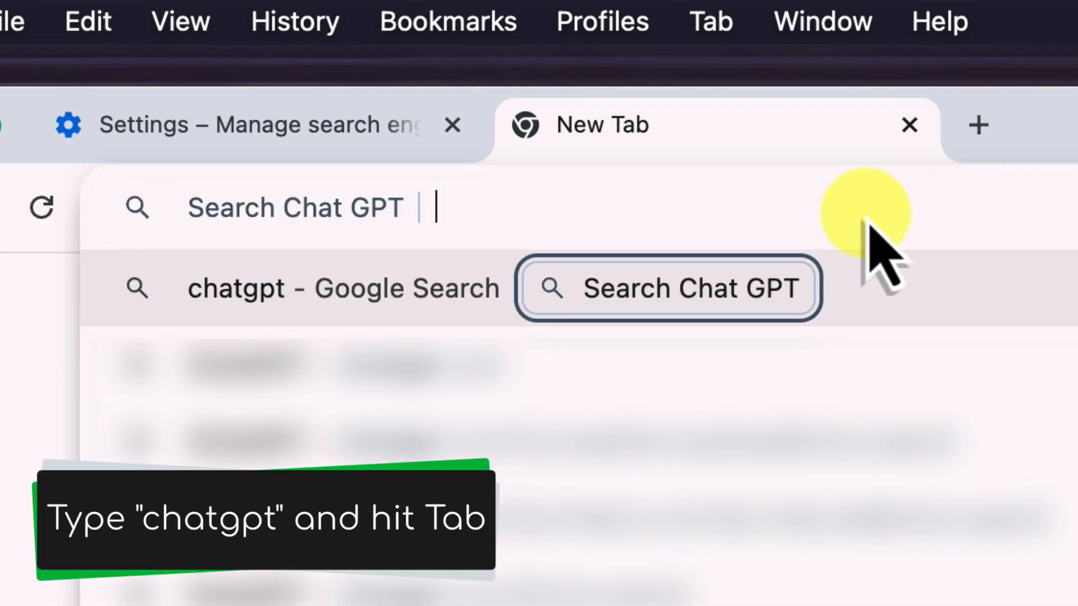
type("d0")
key("BackSpace")
key("BackSpace")
type("History of the Internet")
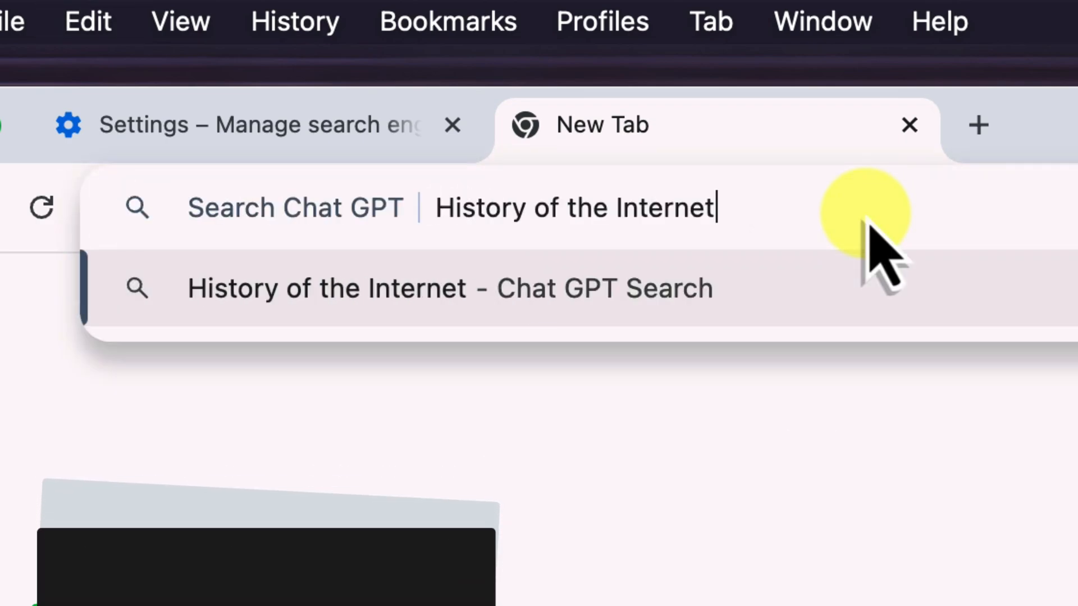
key("Return")
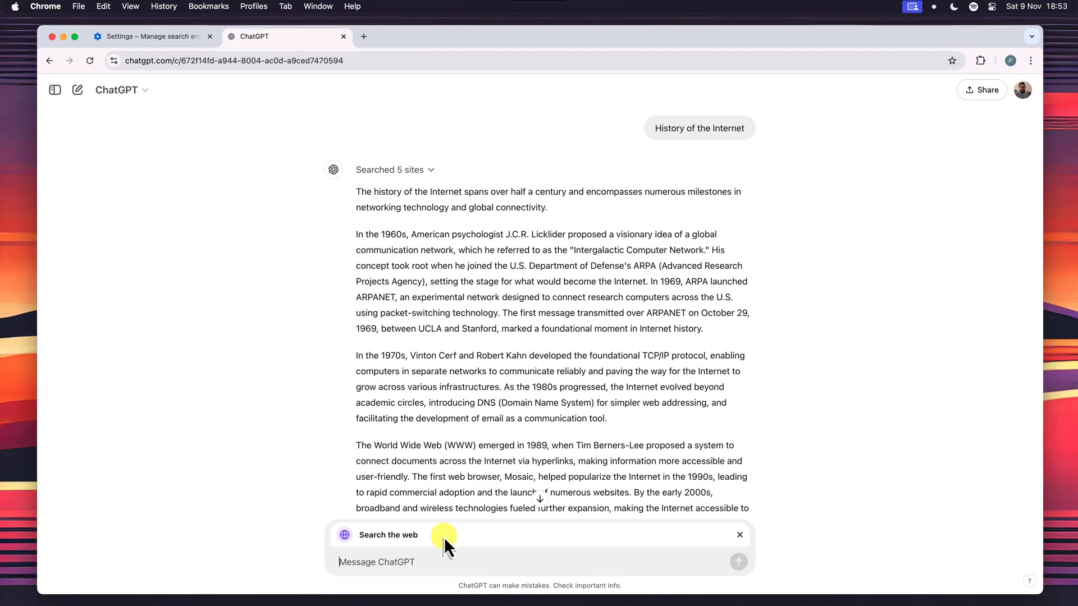
In another new tab, send Chat GPT the prompt "Write a song about a cat named Dusty" through the chatgpt shortcut.
left_click(364, 37)
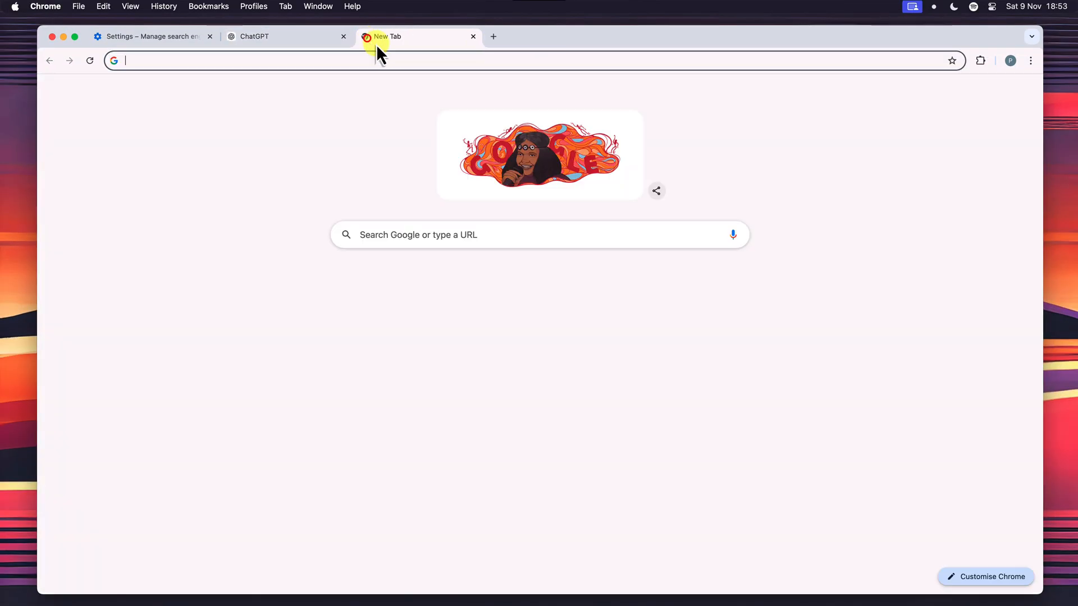
left_click(410, 62)
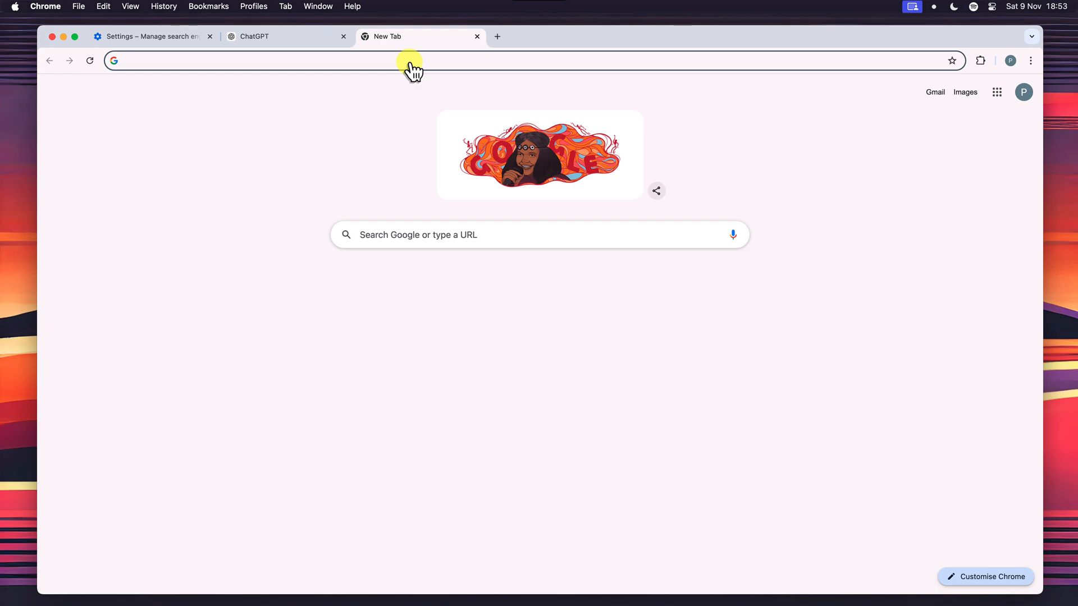
type("chatgpt")
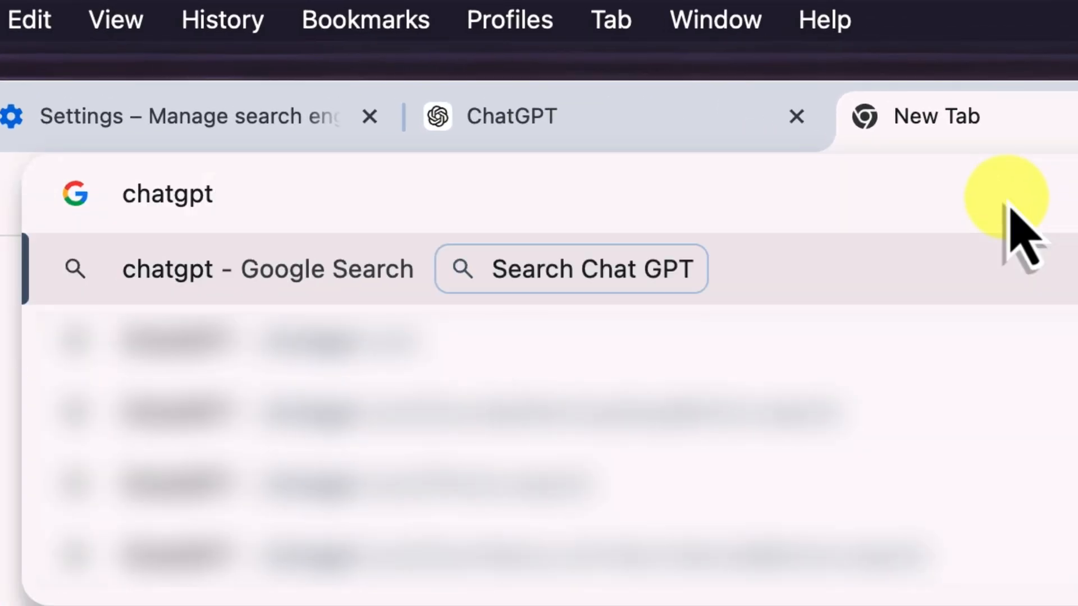
key("Tab")
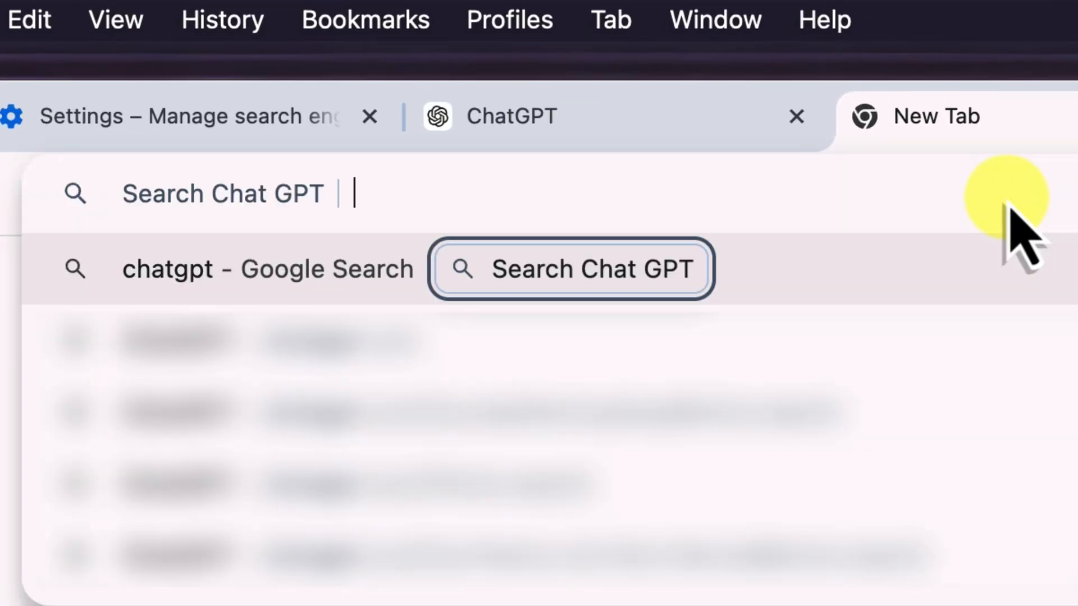
type("d0")
key("BackSpace")
key("BackSpace")
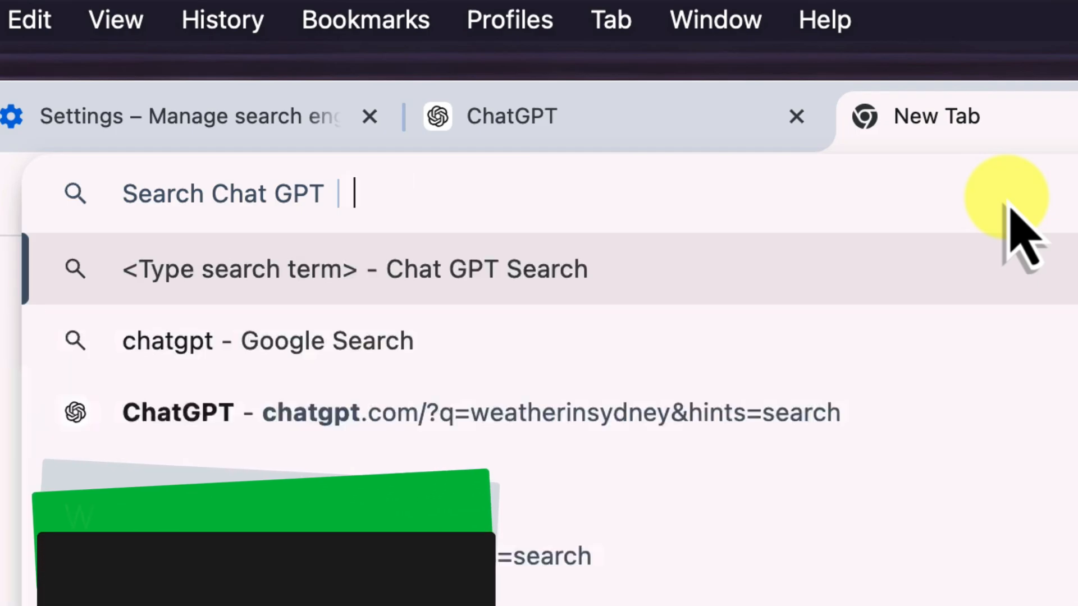
type("Write a song about a cat named Dusty")
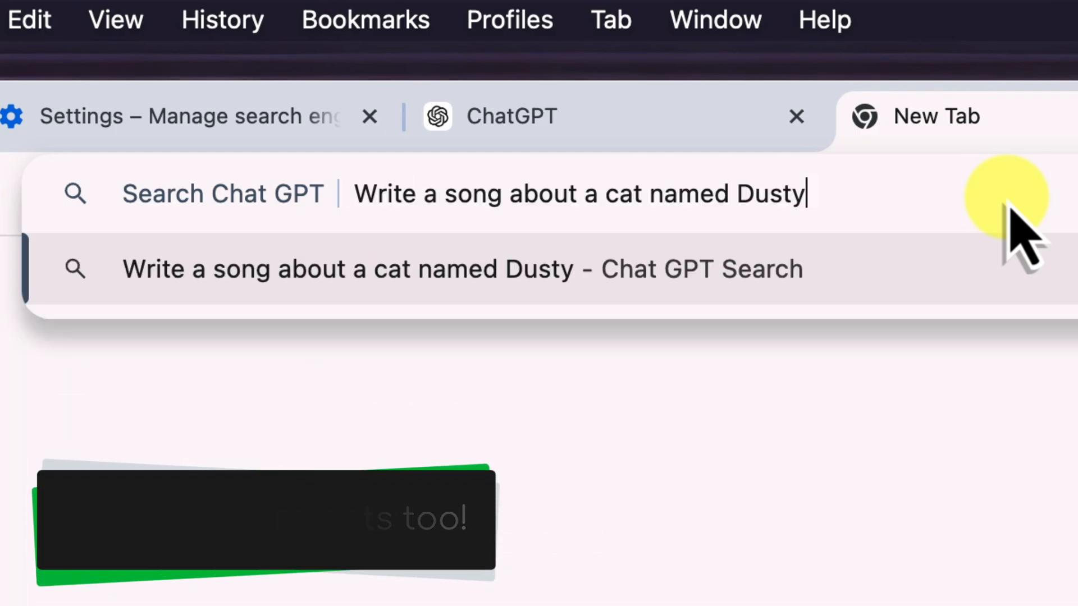
key("Return")
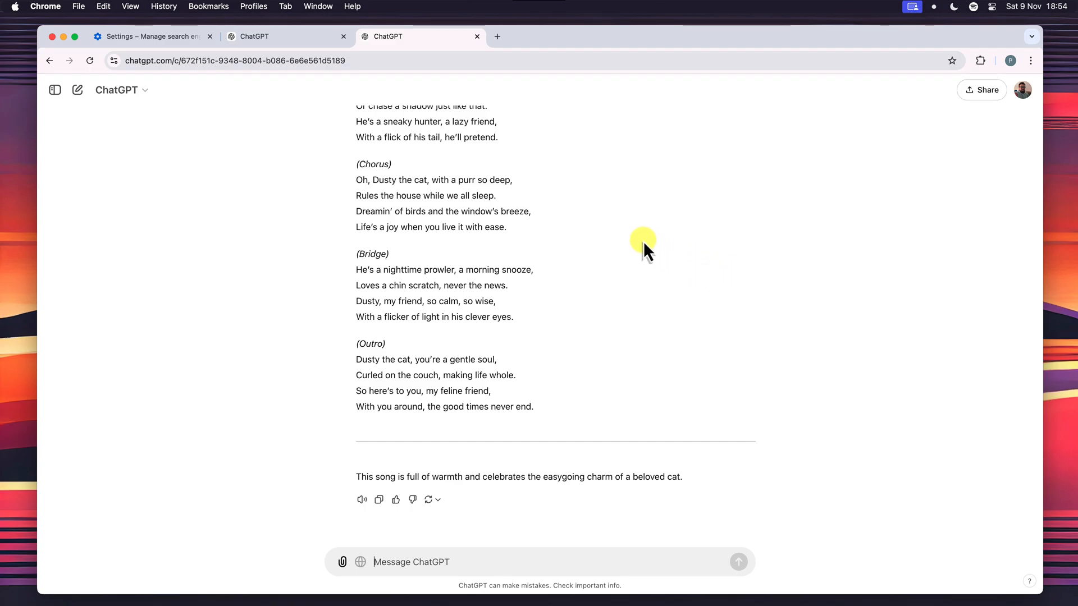
Return to the search engine settings and make the Chat GPT site search the default search engine.
left_click(160, 36)
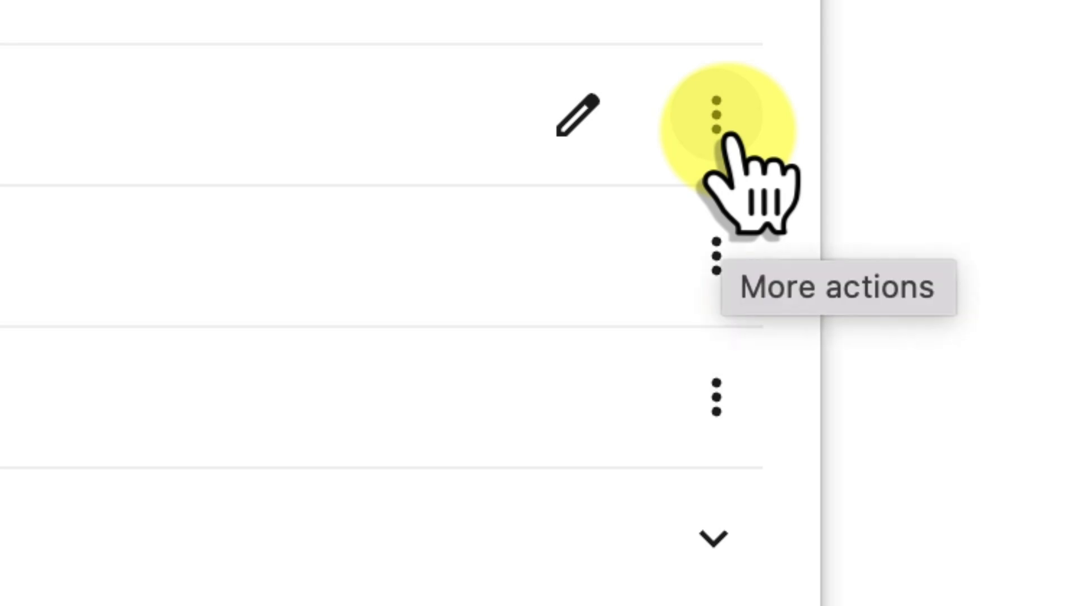
left_click(727, 135)
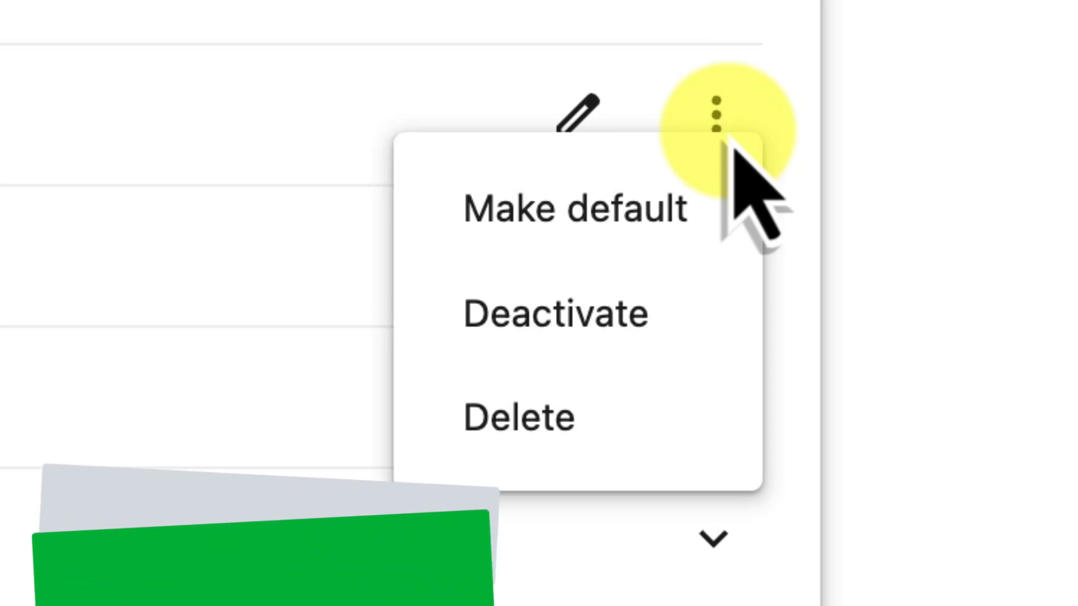
left_click(649, 215)
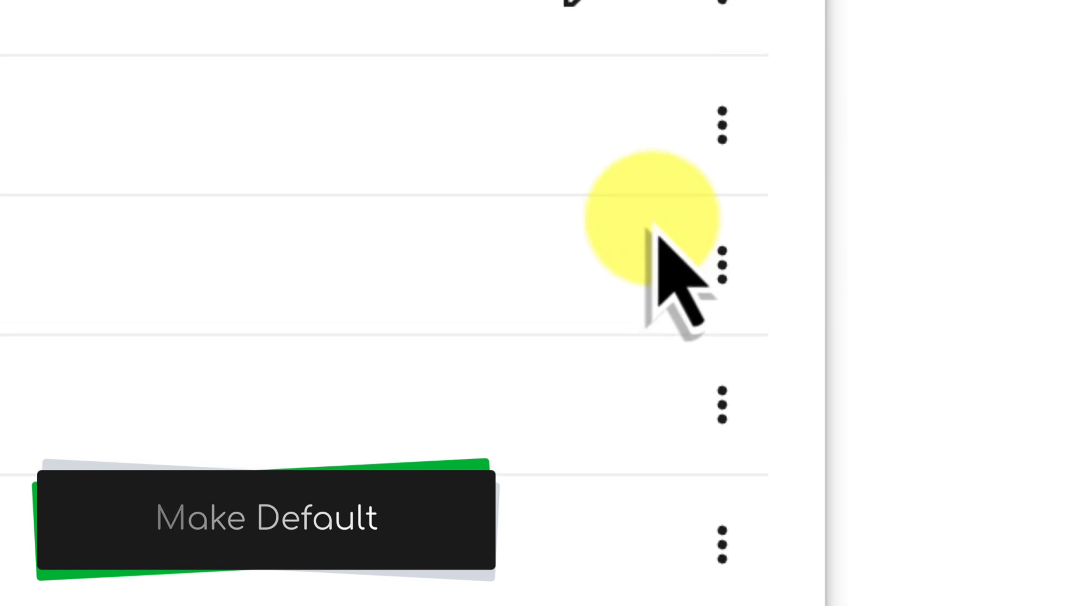
left_click(578, 211)
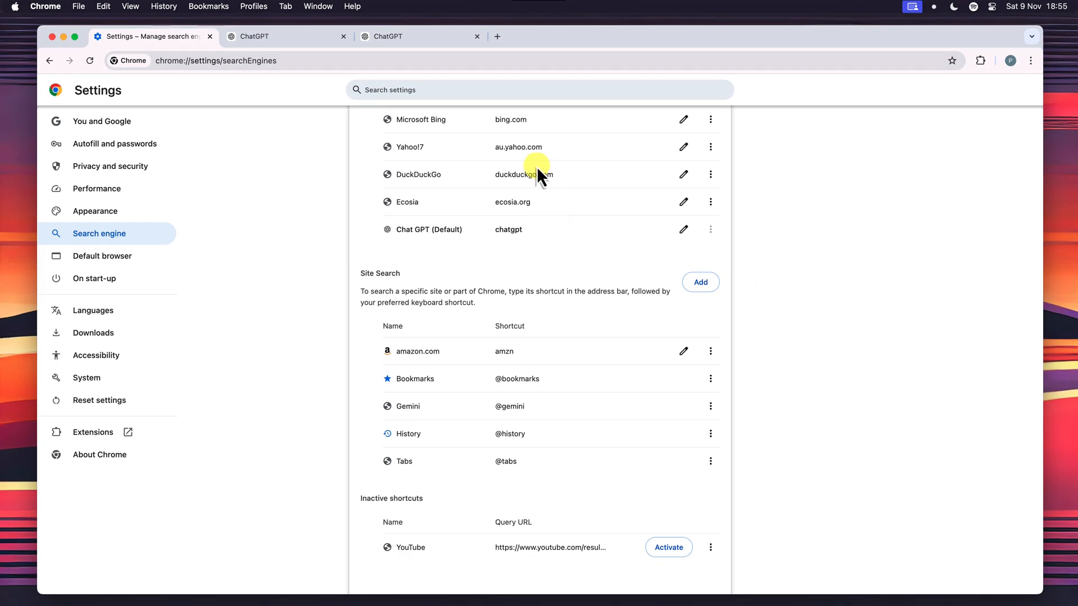
In a new tab, search directly from the address bar for "What is the Weather going to be like in Tokyo next week?" without a shortcut.
left_click(497, 36)
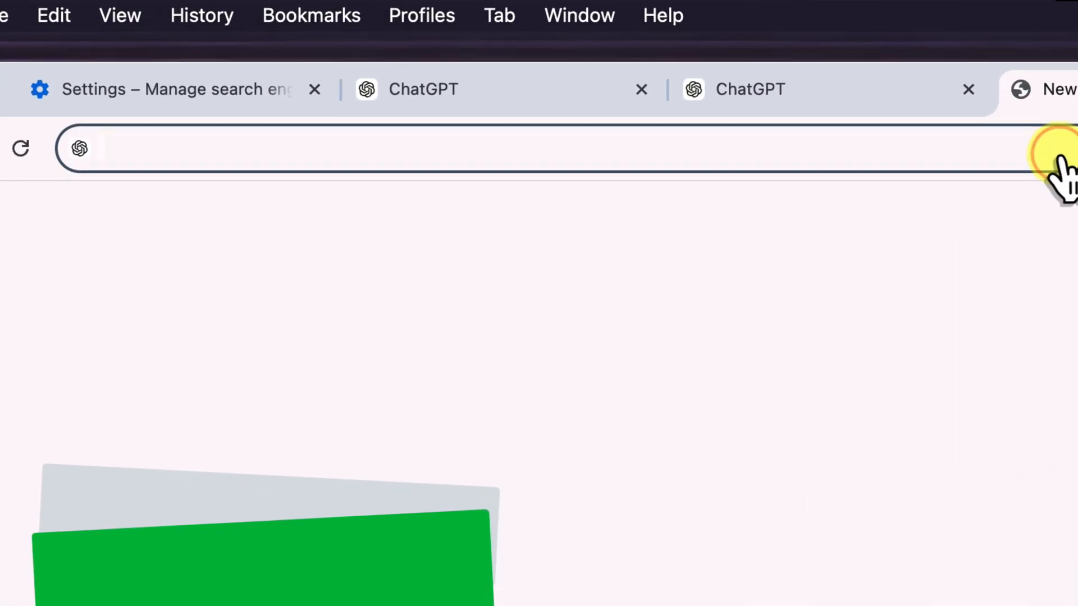
type("d0")
key("BackSpace")
key("BackSpace")
type("What is the Weather going to be like in Tokyo next week?")
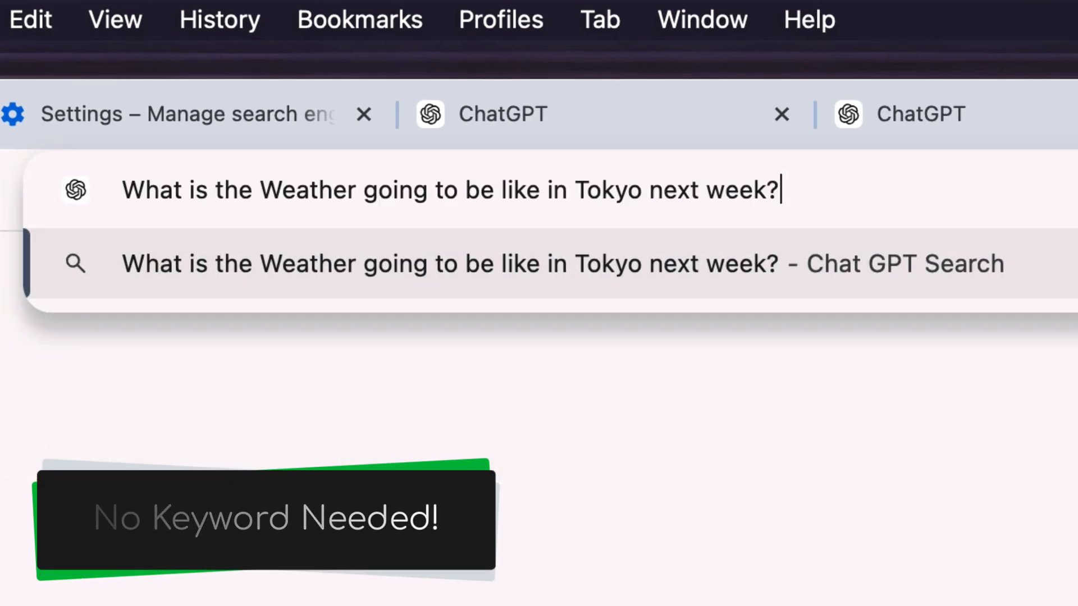
key("Return")
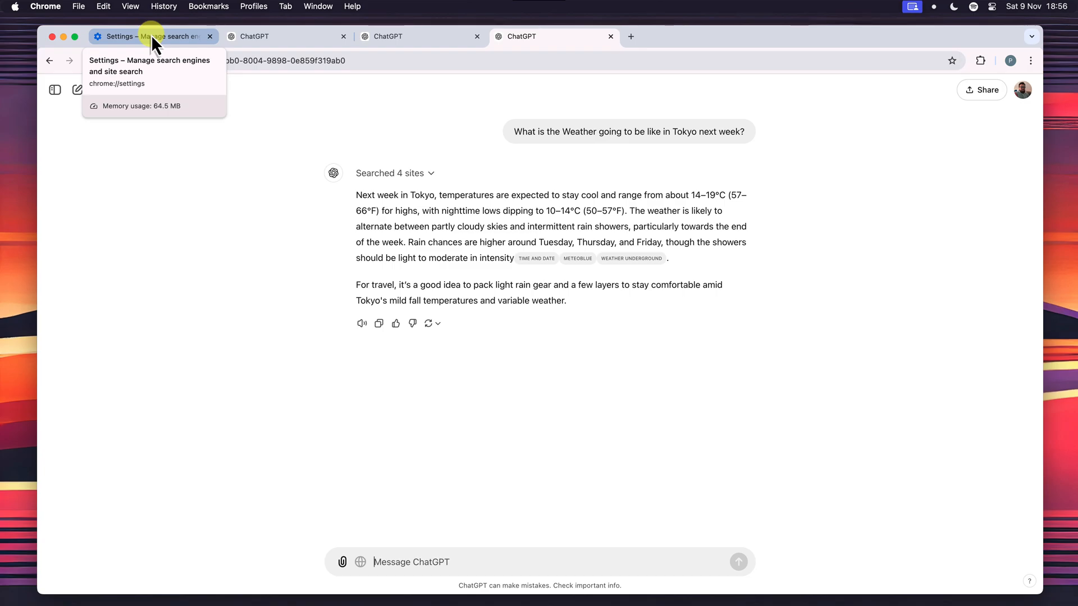
Go back to the search engine settings and examine the list of available search engines.
left_click(150, 35)
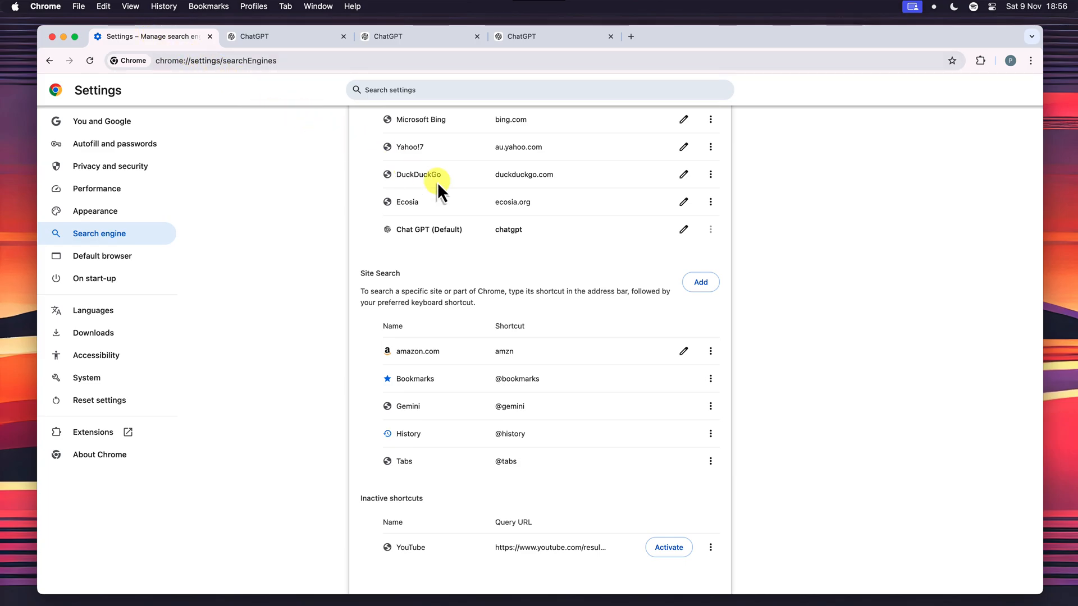
scroll(752, 345, "up", 5)
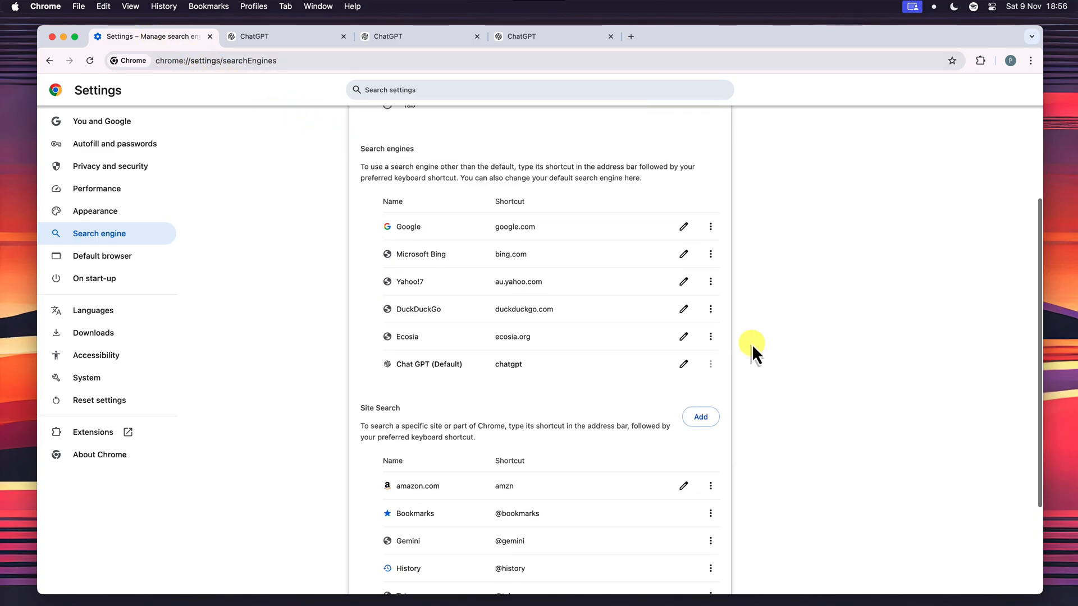
scroll(753, 345, "down", 3)
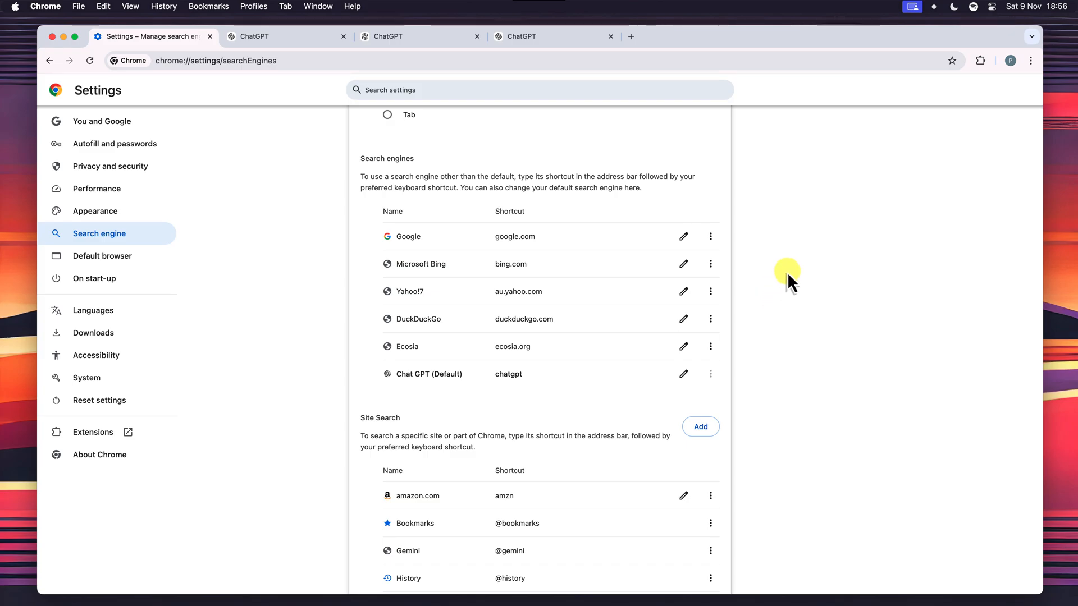
Make Google the default search engine.
left_click(709, 232)
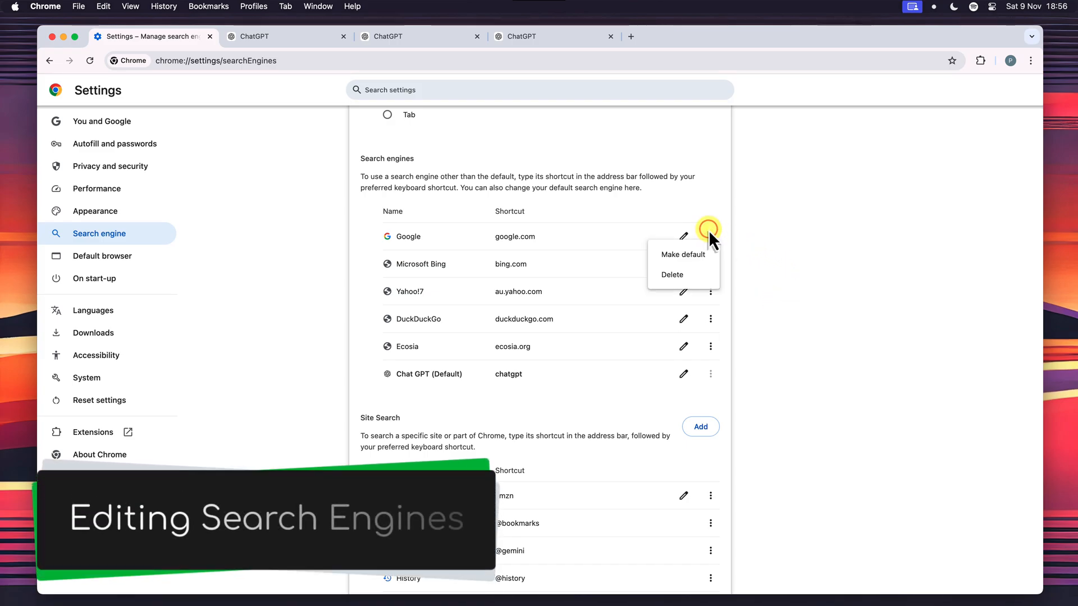
left_click(698, 253)
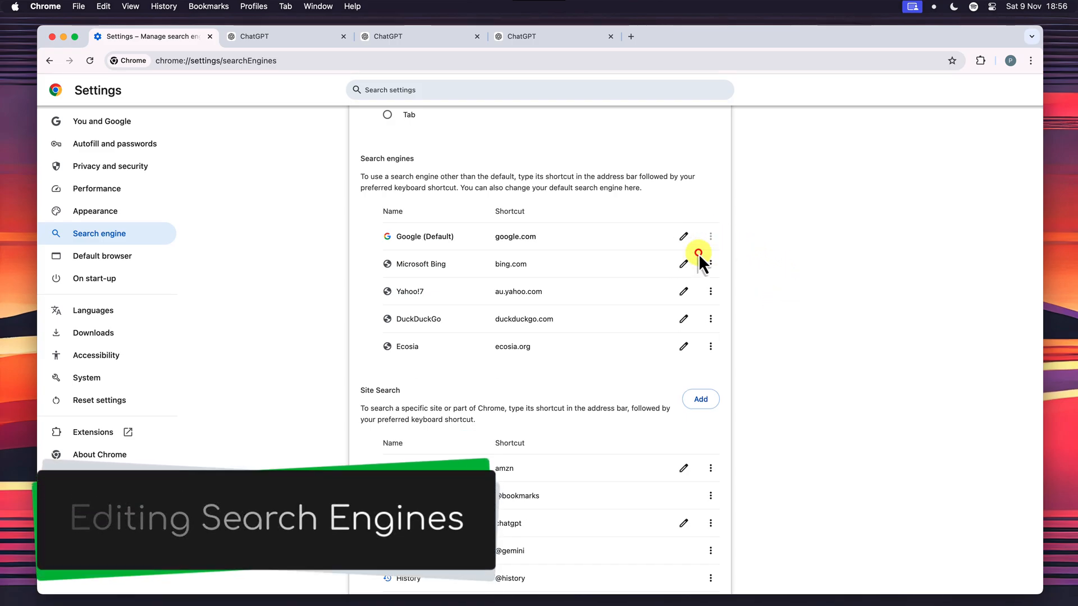
Change the Chat GPT site search shortcut to "cgpt" and save the entry.
scroll(758, 320, "down", 5)
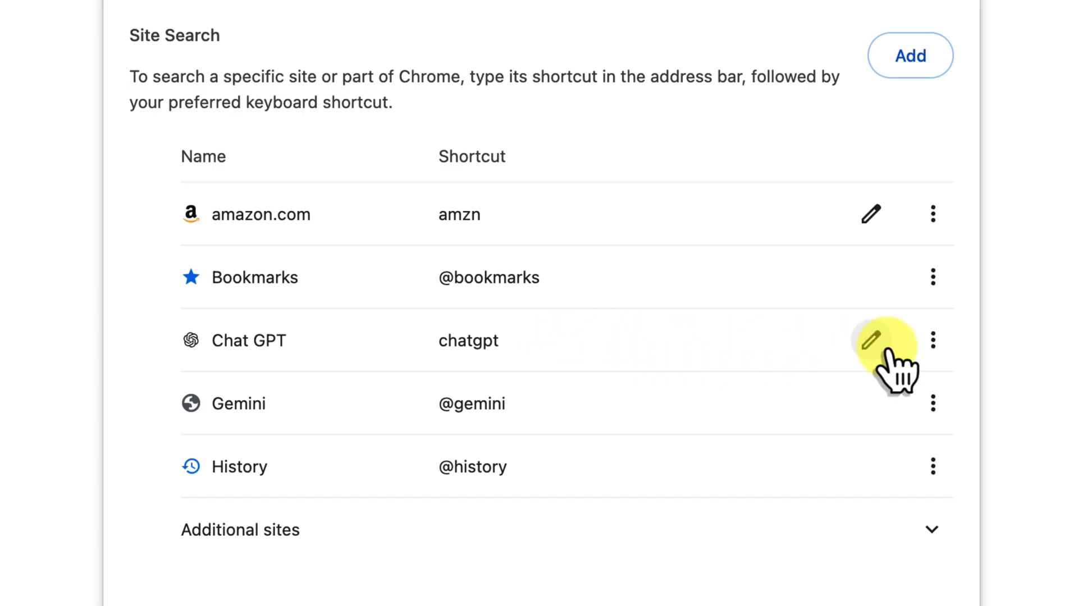
left_click(871, 340)
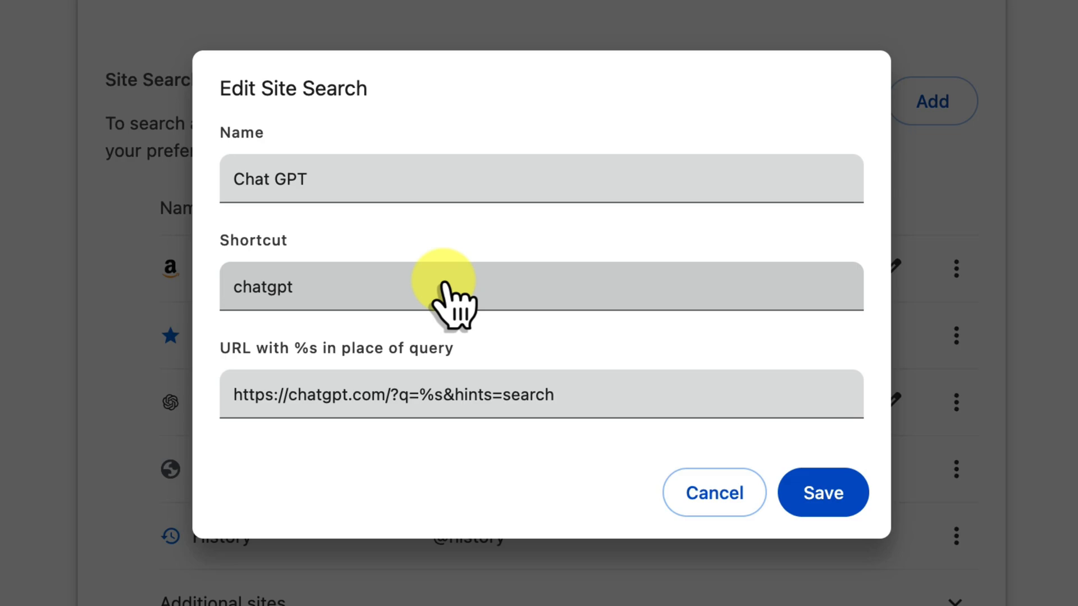
left_click(366, 286)
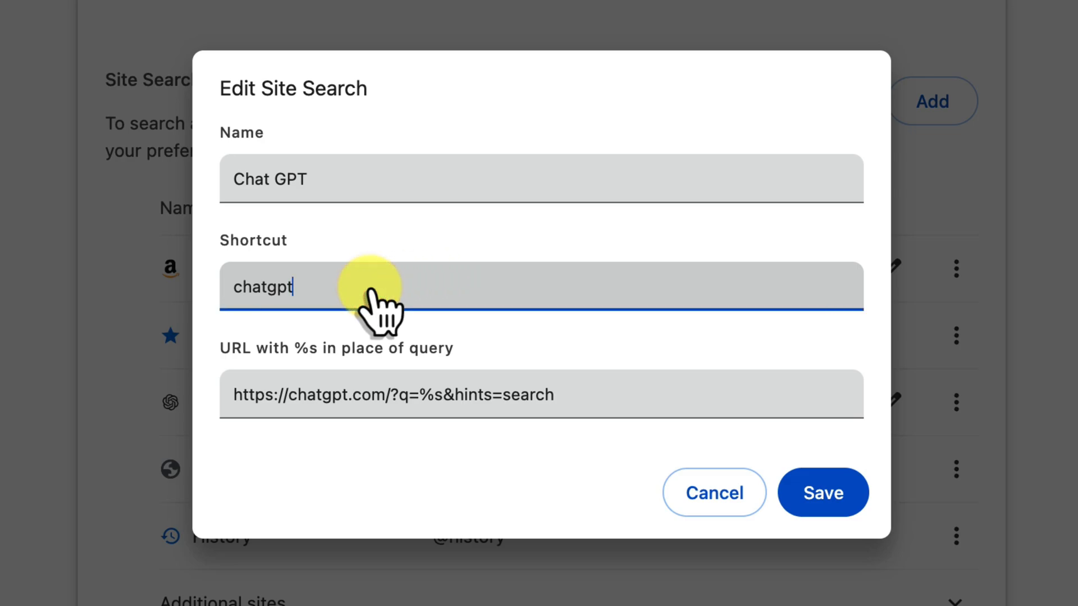
double_click(370, 287)
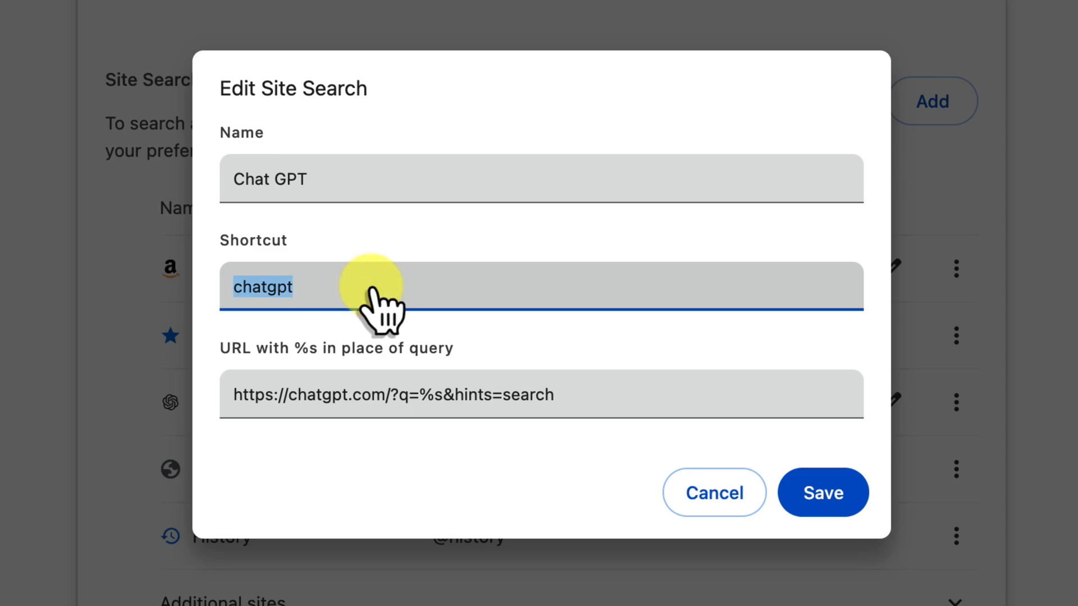
type("cgpt")
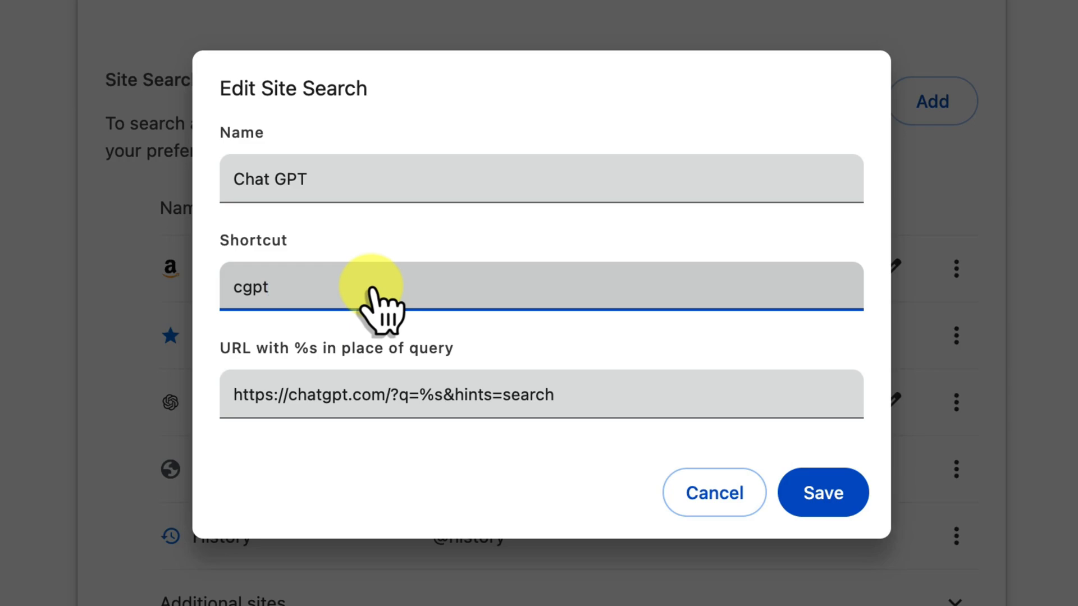
left_click(809, 494)
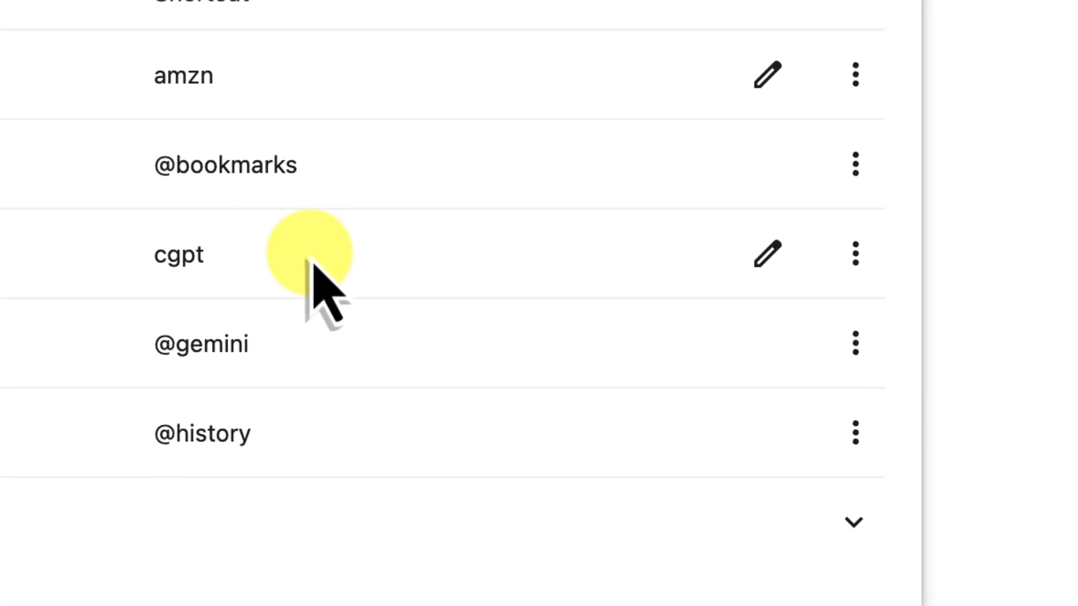
Delete the Chat GPT entry from the site search list.
left_click(739, 95)
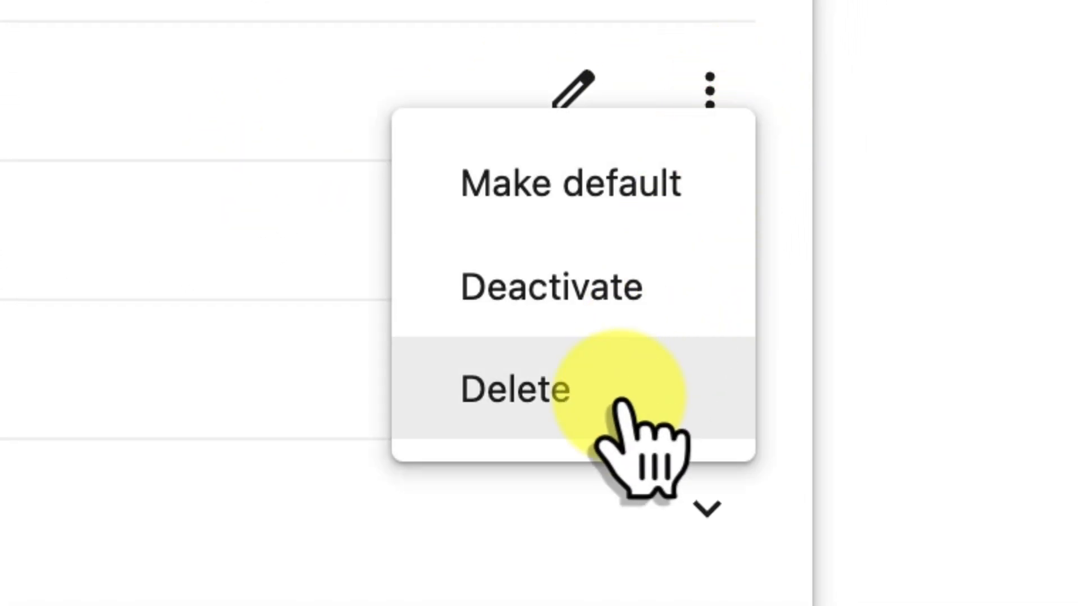
left_click(622, 401)
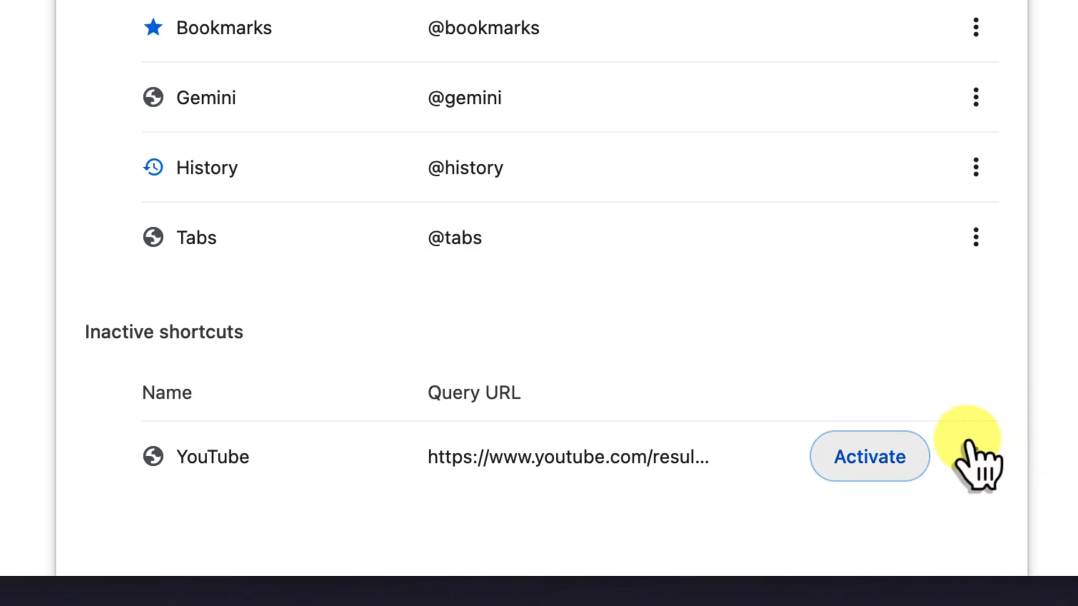
Activate the inactive YouTube search shortcut and switch away to the empty desktop.
left_click(879, 457)
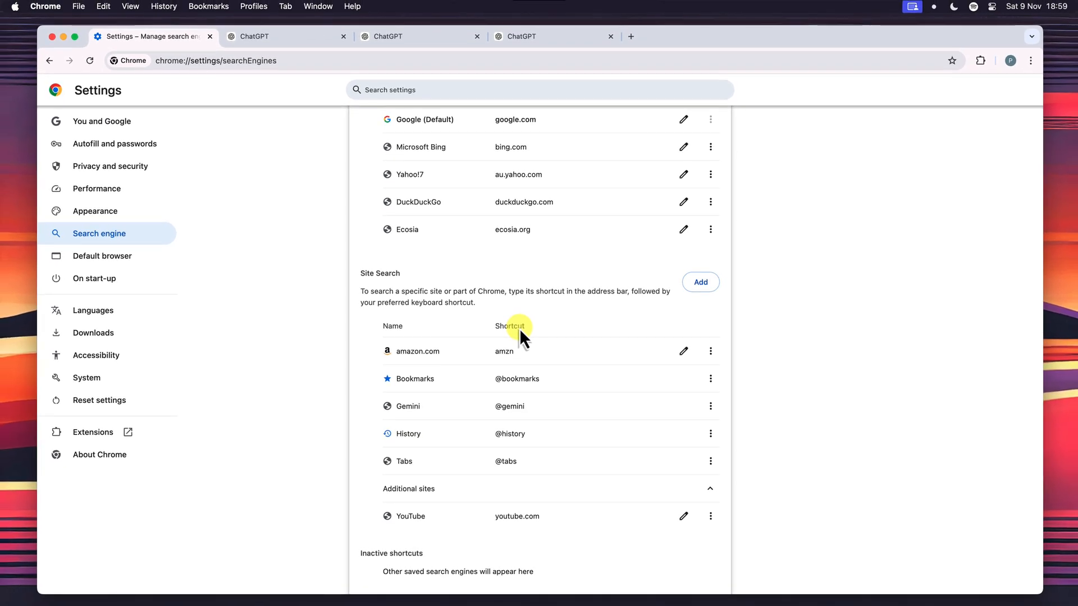
key("ctrl+Left")
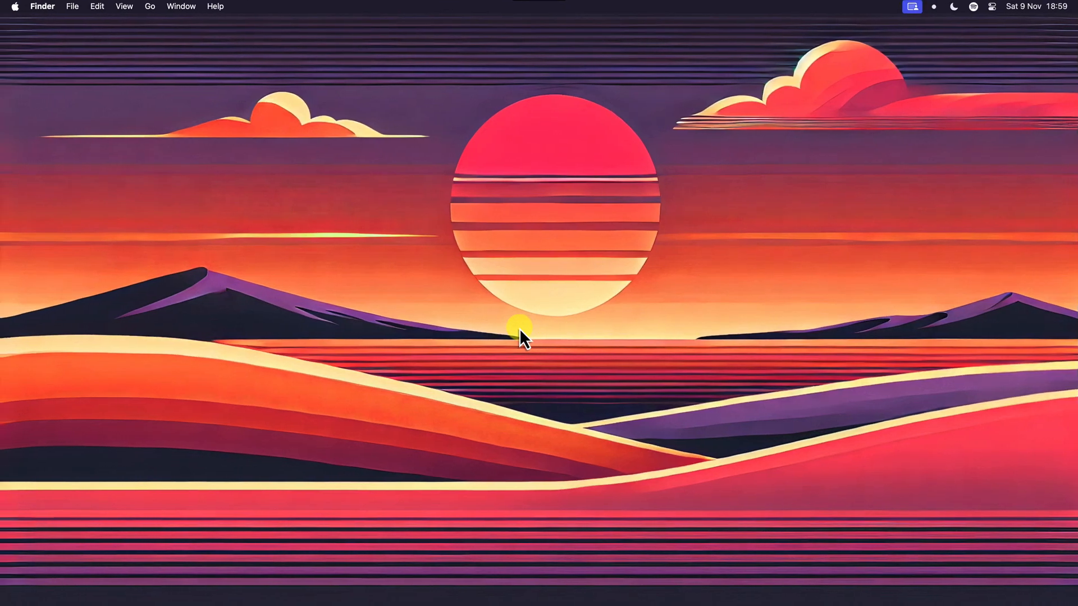